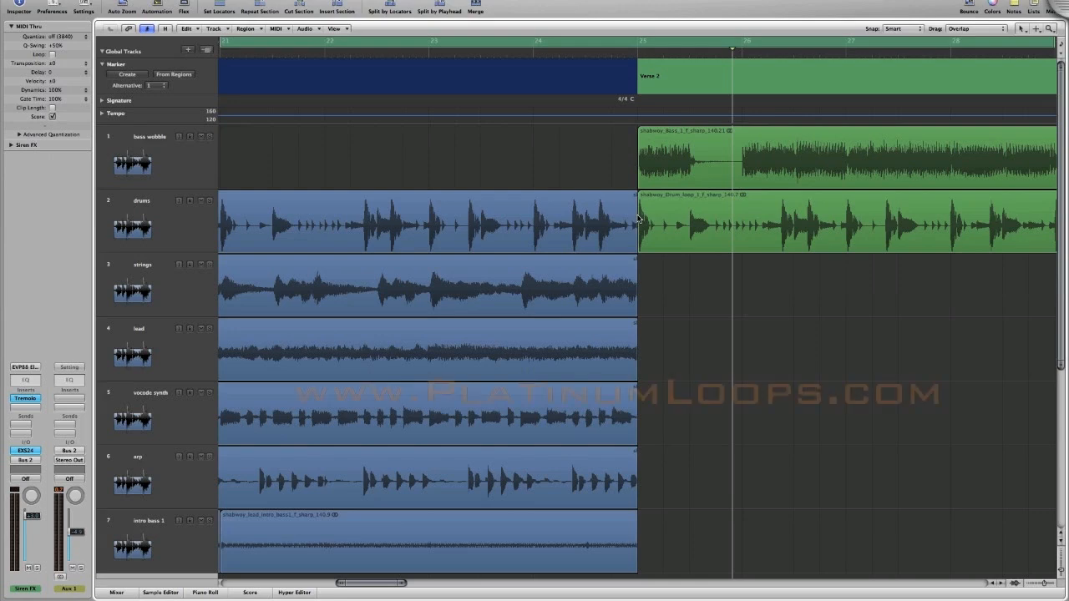
# Step: Delete the end of the drums region from just after bar 23 up to Verse 2 at bar 25
pyautogui.press('space')
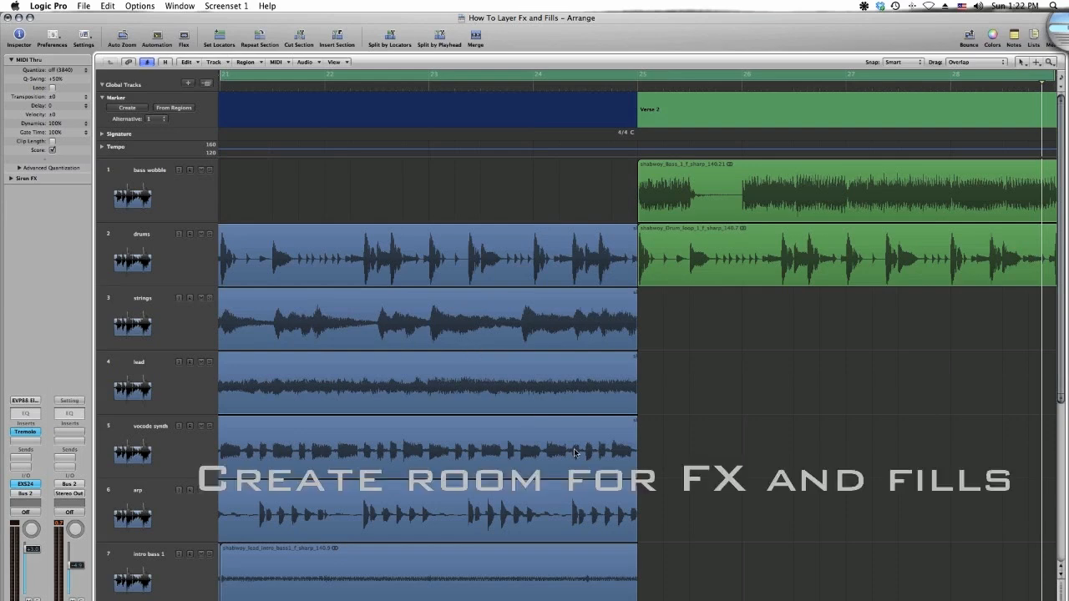
pyautogui.moveTo(692, 576)
pyautogui.mouseDown()
pyautogui.moveTo(598, 234)
pyautogui.moveTo(417, 205)
pyautogui.mouseUp()
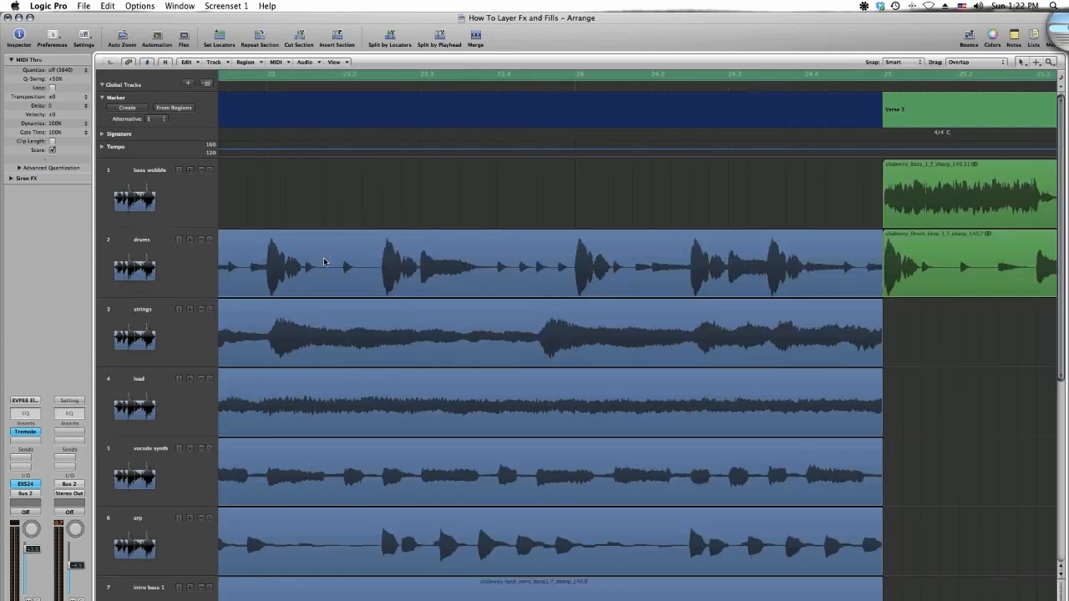
pyautogui.moveTo(324, 260); pyautogui.dragTo(879, 286)
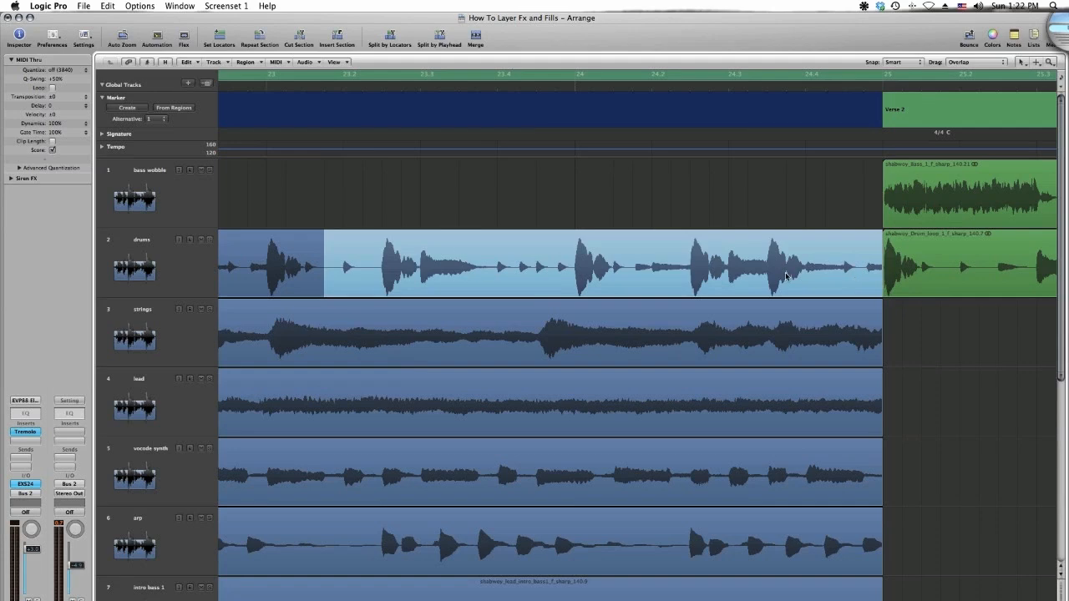
pyautogui.press('Delete')
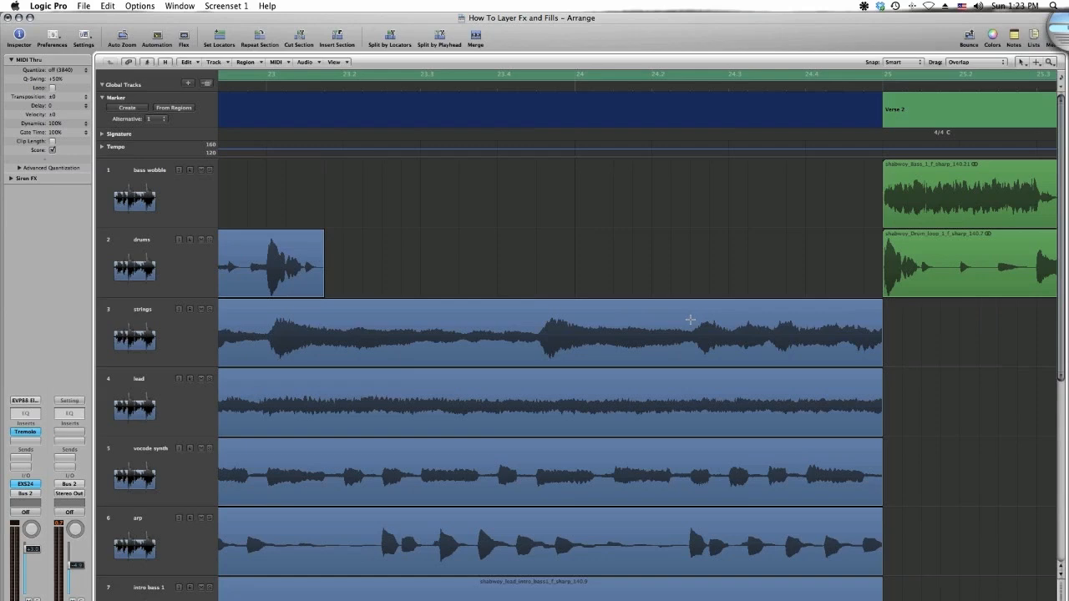
# Step: Delete the ends of the strings, lead, vocode synth and arp regions from just after bar 24 up to Verse 2
pyautogui.moveTo(619, 316); pyautogui.dragTo(911, 350)
pyautogui.press('Delete')
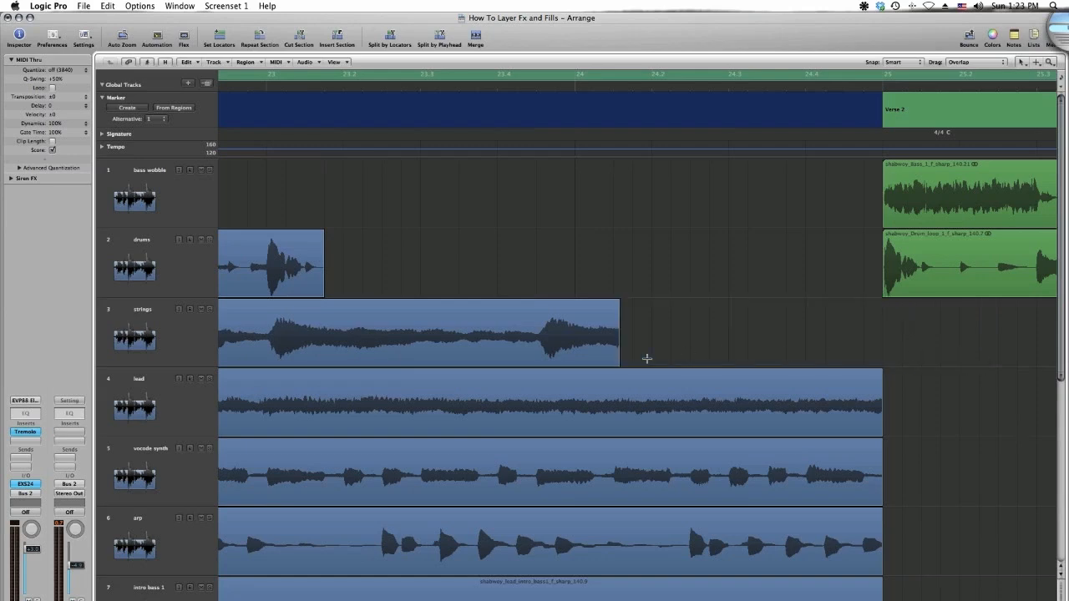
pyautogui.moveTo(597, 378); pyautogui.dragTo(918, 516)
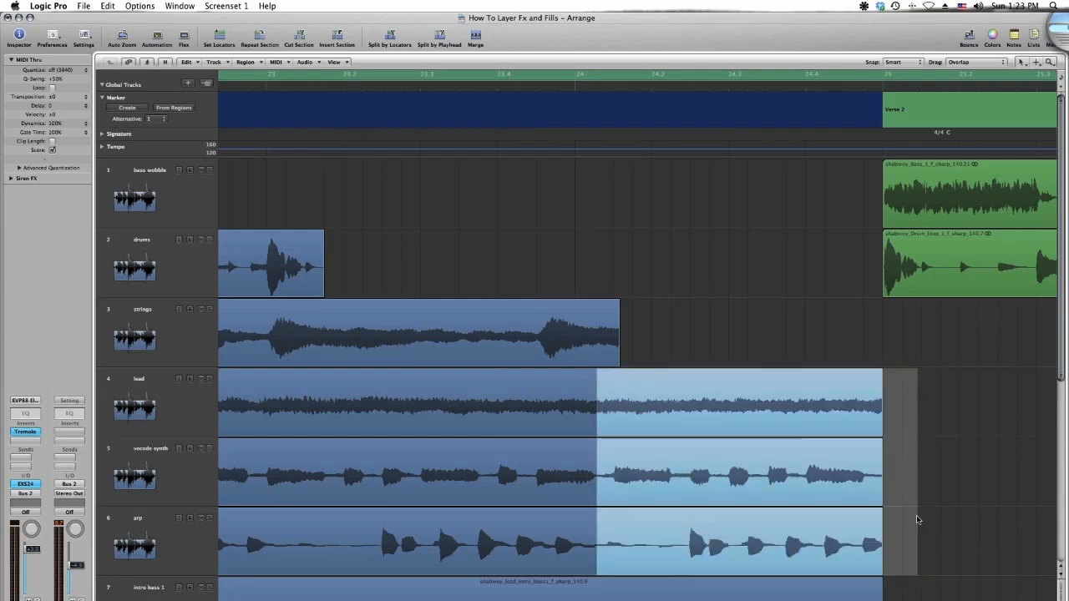
pyautogui.press('Delete')
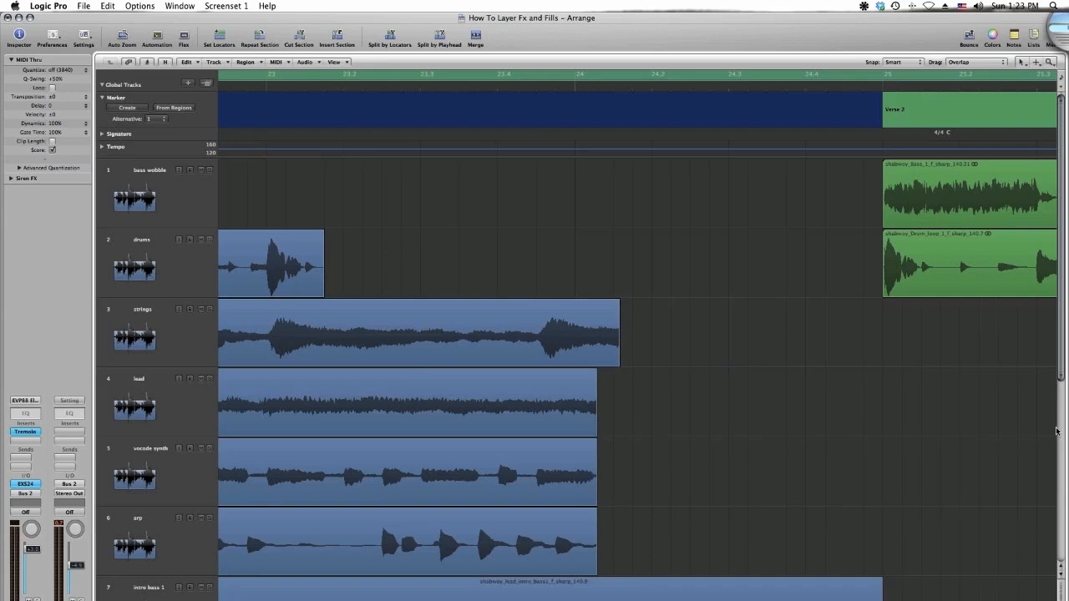
# Step: Shorten the intro bass 1 region to end with the trimmed arp region just after bar 24, and play the transition
pyautogui.moveTo(1063, 367); pyautogui.dragTo(1061, 390)
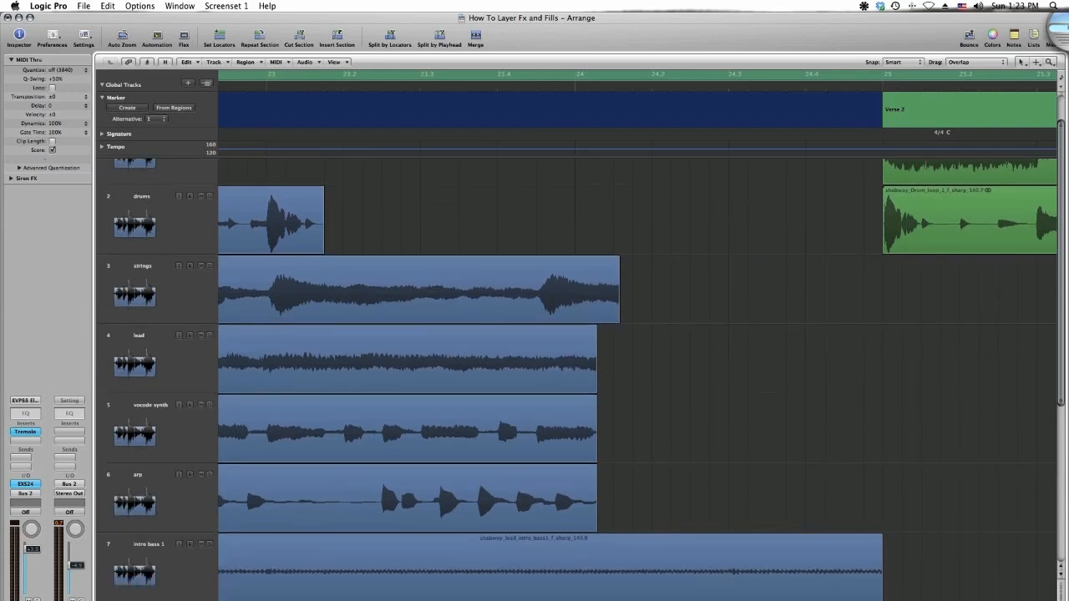
pyautogui.moveTo(881, 596); pyautogui.dragTo(596, 579)
pyautogui.keyDown('ctrl'); pyautogui.keyDown('alt'); pyautogui.click(680, 411); pyautogui.keyUp('alt'); pyautogui.keyUp('ctrl')
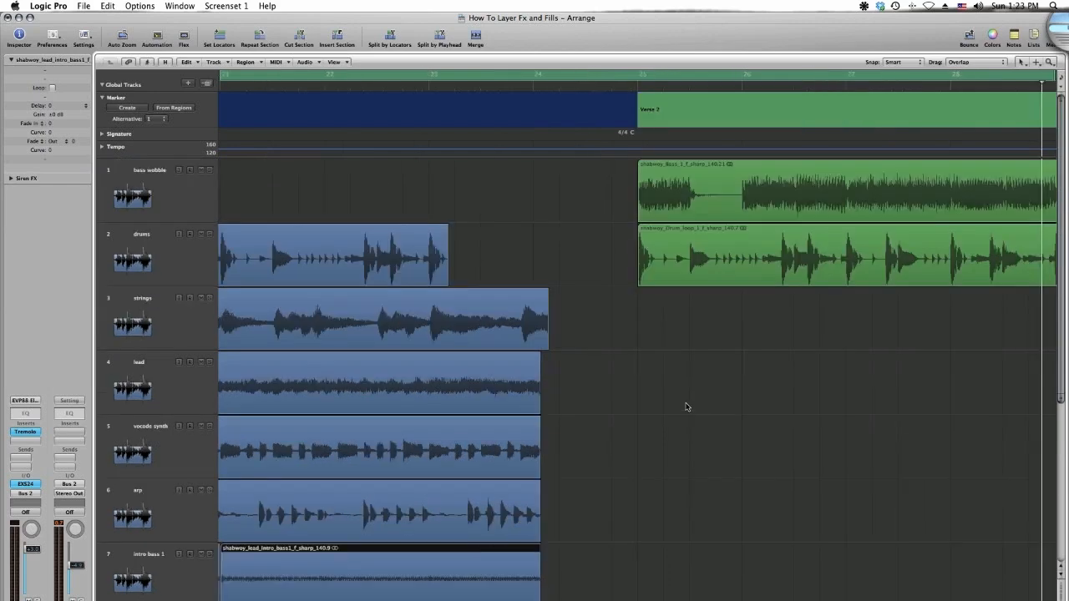
pyautogui.press('space')
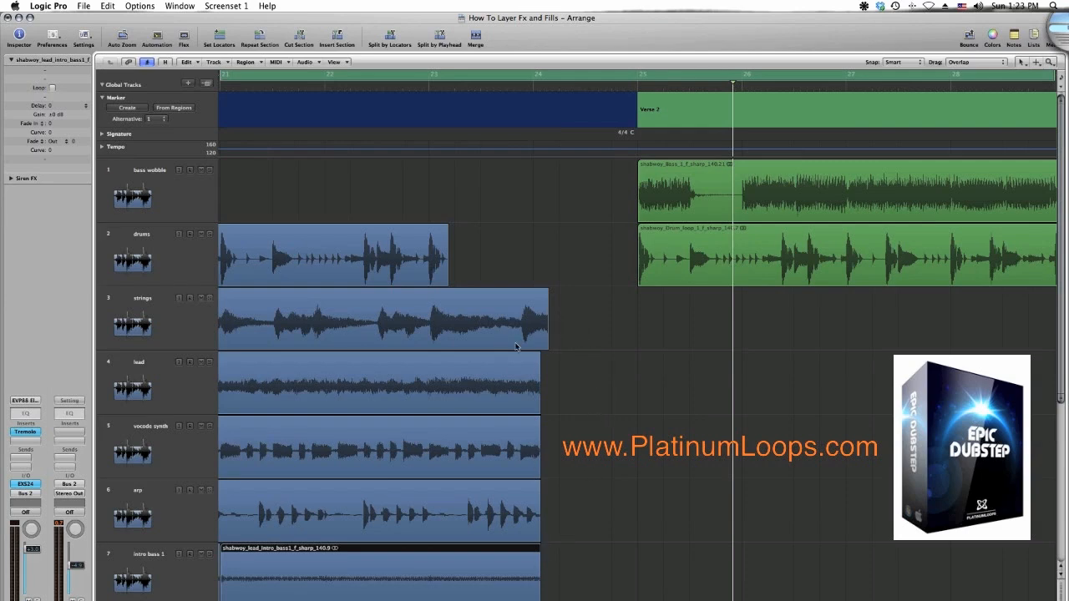
# Step: Set a fade-out of 2 on the trimmed strings, lead, vocode synth, arp and intro bass 1 regions
pyautogui.moveTo(570, 573); pyautogui.dragTo(467, 324)
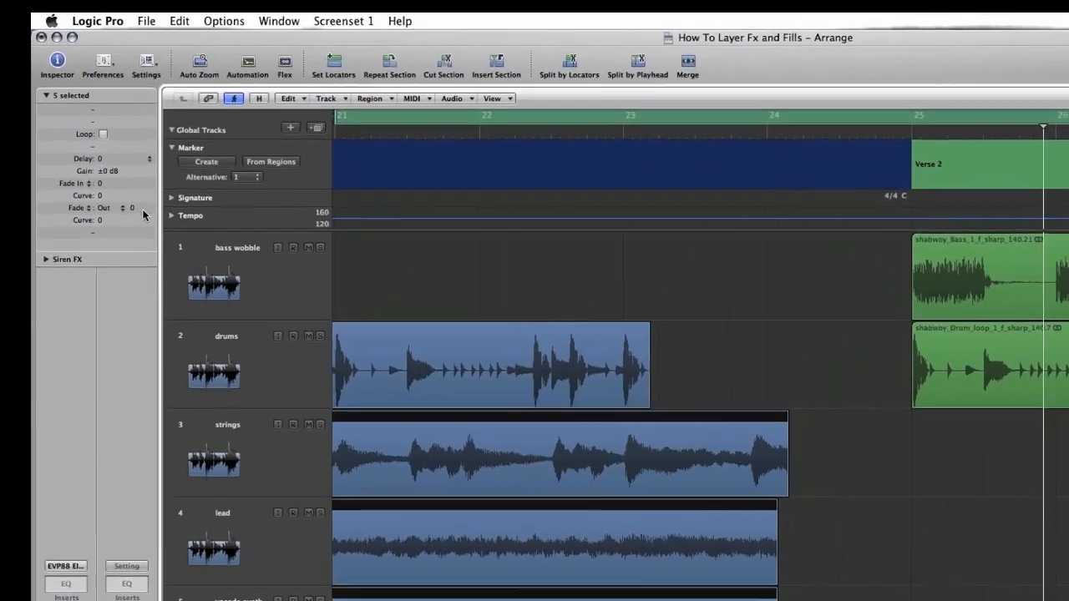
pyautogui.moveTo(99, 168); pyautogui.dragTo(100, 165)
pyautogui.moveTo(138, 211); pyautogui.dragTo(139, 209)
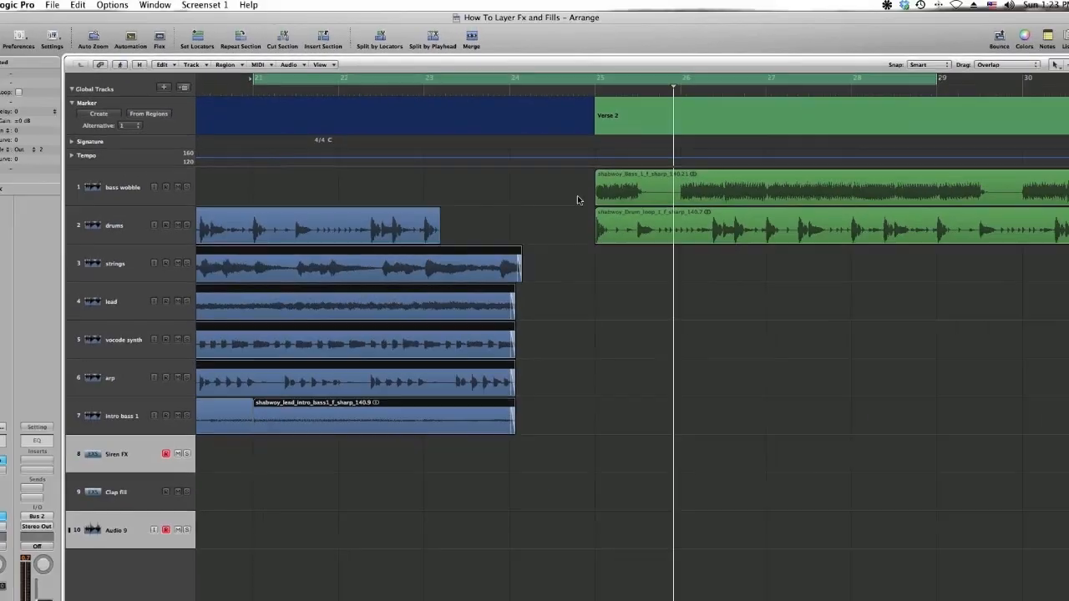
# Step: Copy the short bass wobble region at the end of Verse 2 to directly before Verse 2's start at bar 25
pyautogui.hscroll(10, 630, 351)
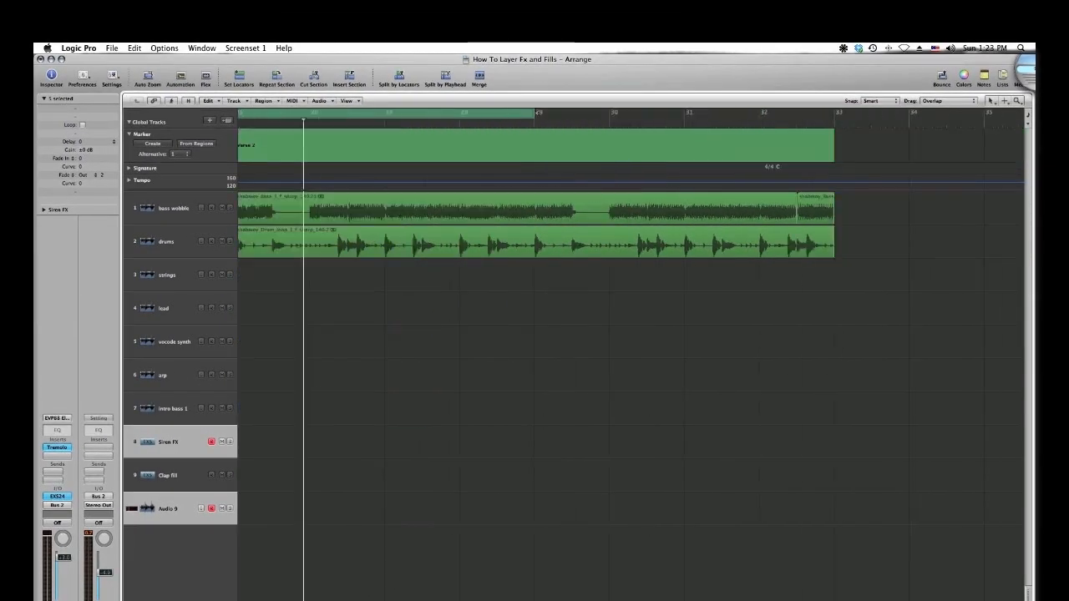
pyautogui.moveTo(727, 257); pyautogui.dragTo(647, 188)
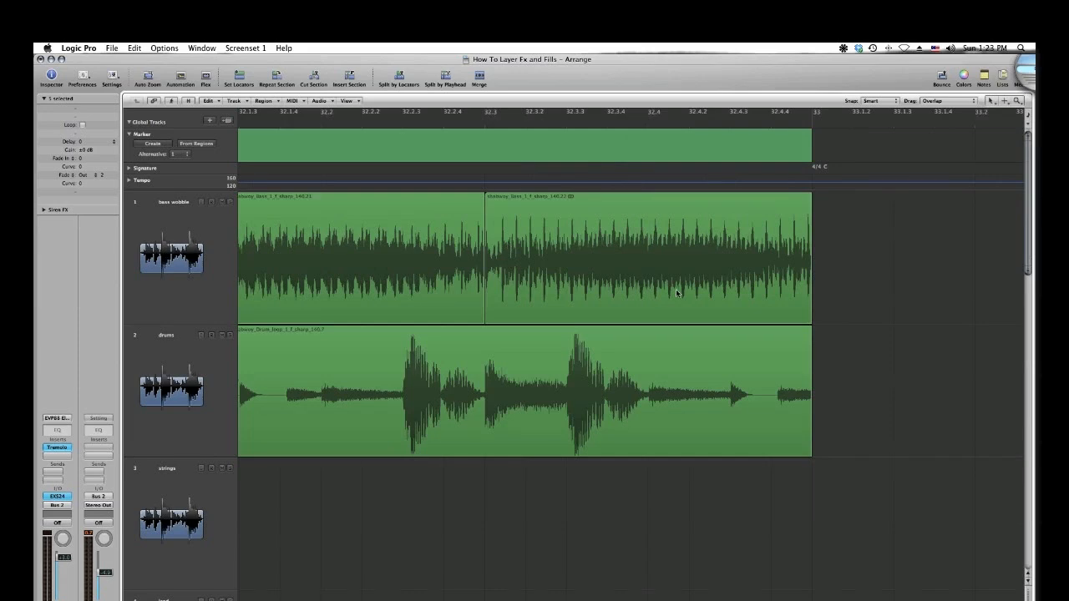
pyautogui.keyDown('ctrl'); pyautogui.keyDown('alt'); pyautogui.click(616, 267); pyautogui.keyUp('alt'); pyautogui.keyUp('ctrl')
pyautogui.moveTo(678, 212); pyautogui.dragTo(365, 212)
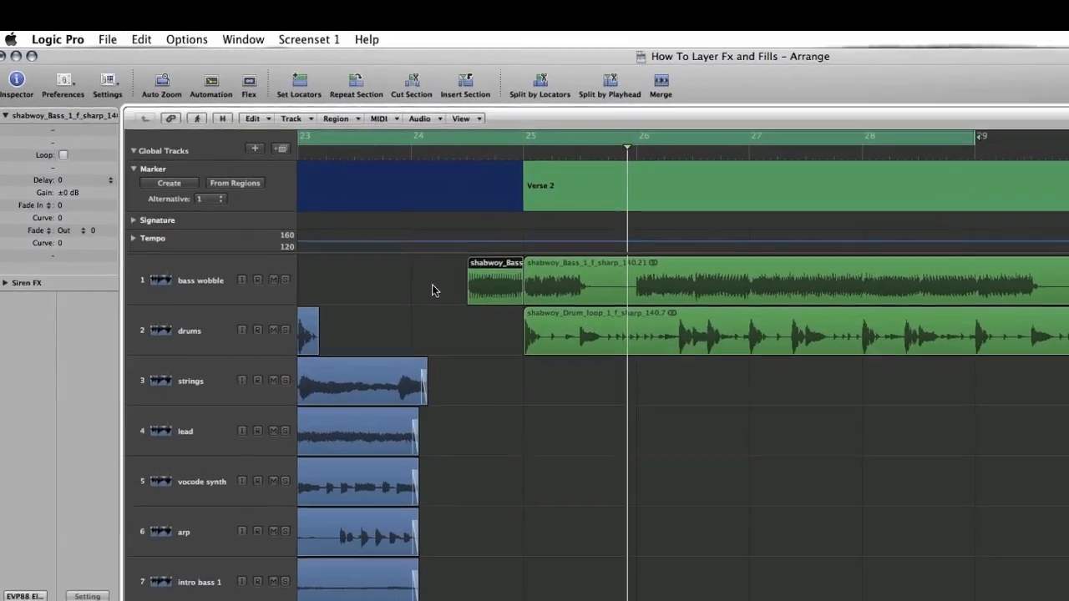
# Step: Move the bass wobble volume automation point at bar 25 earlier, to about three quarters through bar 24, so the copied bass rises sooner
pyautogui.press('a')
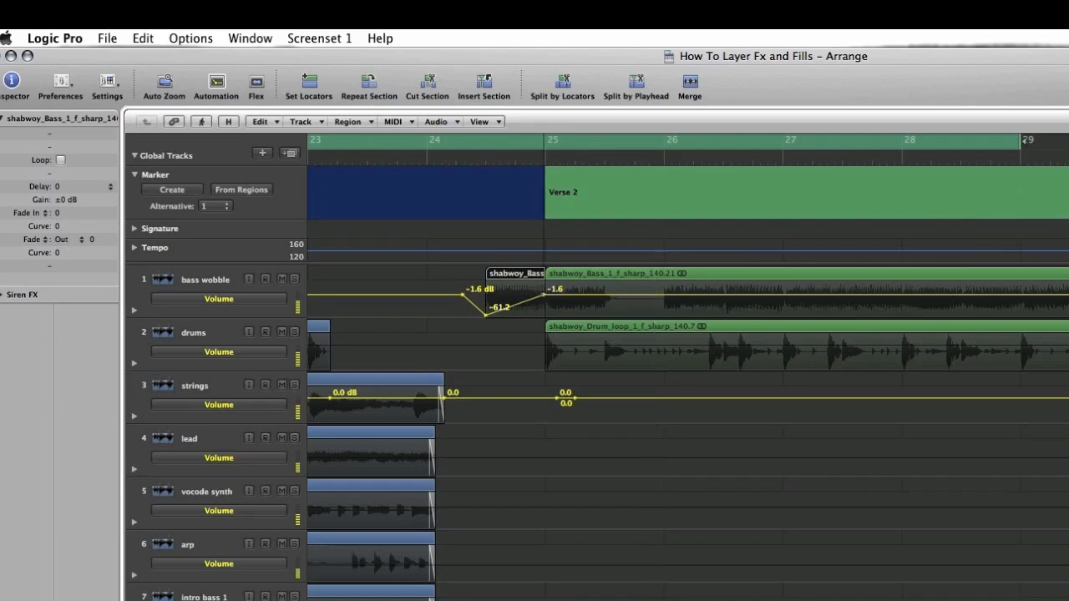
pyautogui.click(527, 294)
pyautogui.moveTo(527, 294); pyautogui.dragTo(515, 294)
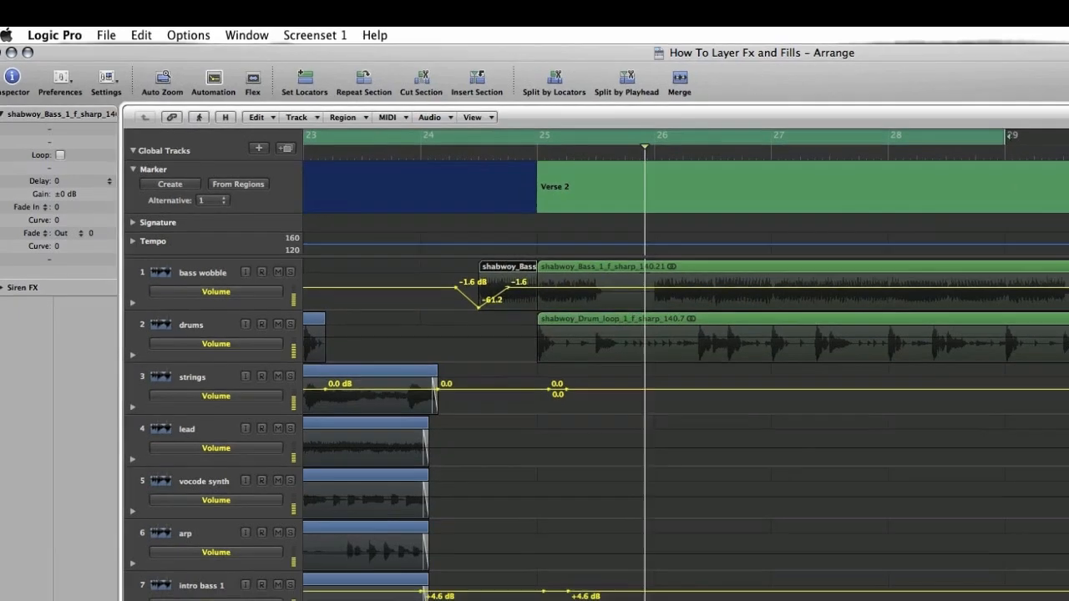
pyautogui.press('a')
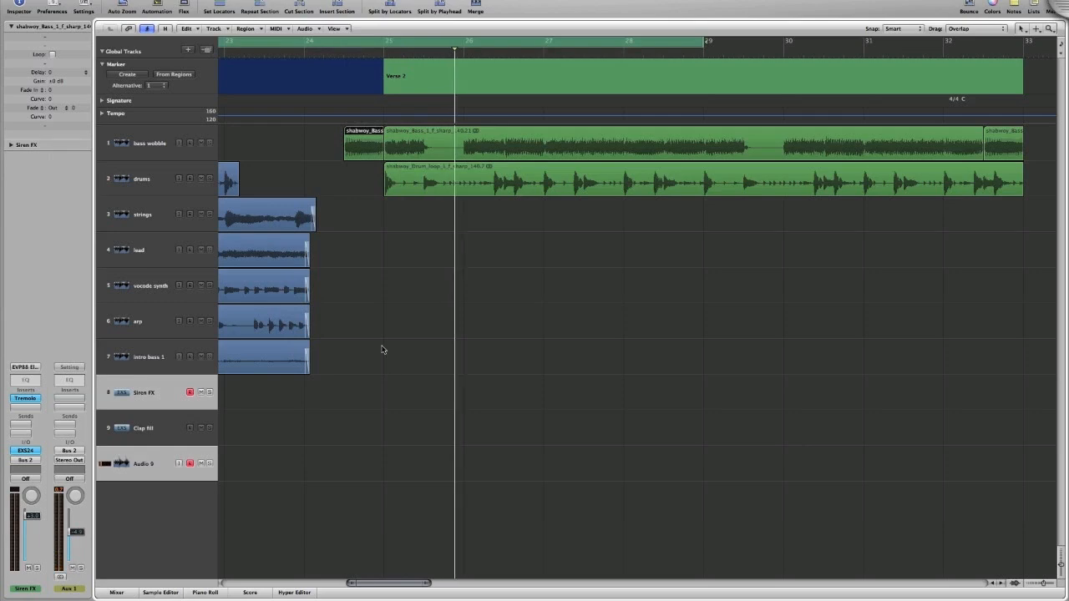
# Step: Set the cycle range from bar 22 to just past bar 26 and record a siren effect on the Siren FX and Audio 9 tracks
pyautogui.moveTo(510, 443); pyautogui.dragTo(204, 133)
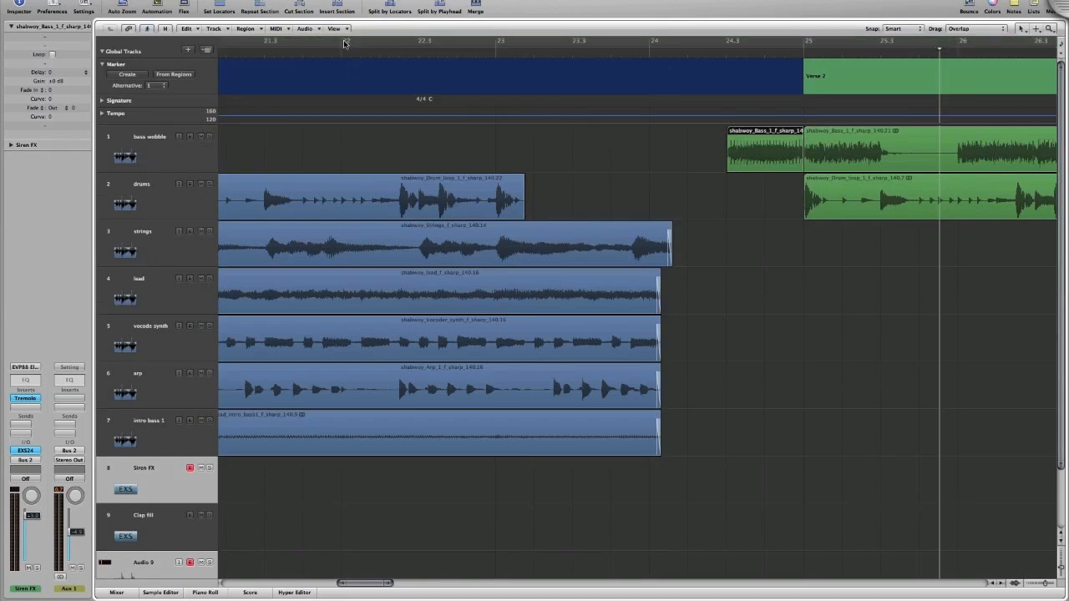
pyautogui.moveTo(344, 44); pyautogui.dragTo(1020, 147)
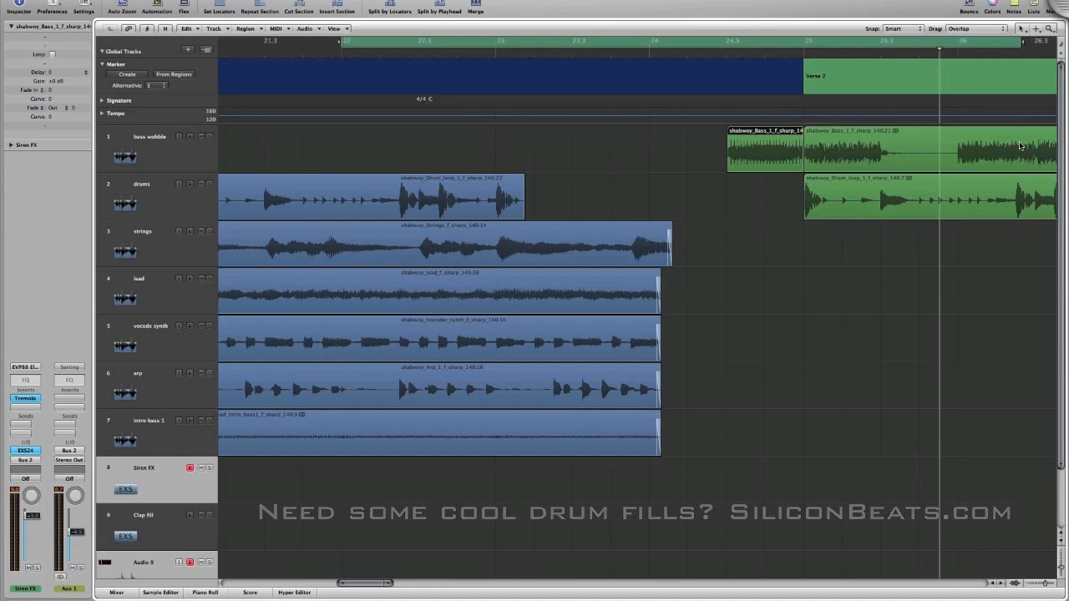
pyautogui.press('space')
pyautogui.press('r')
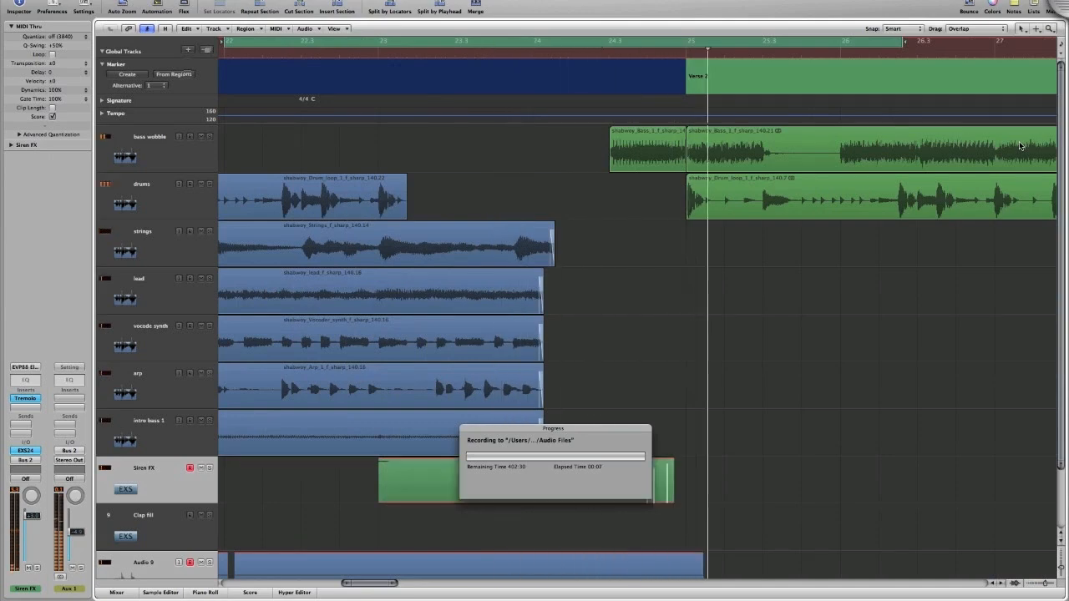
pyautogui.press('space')
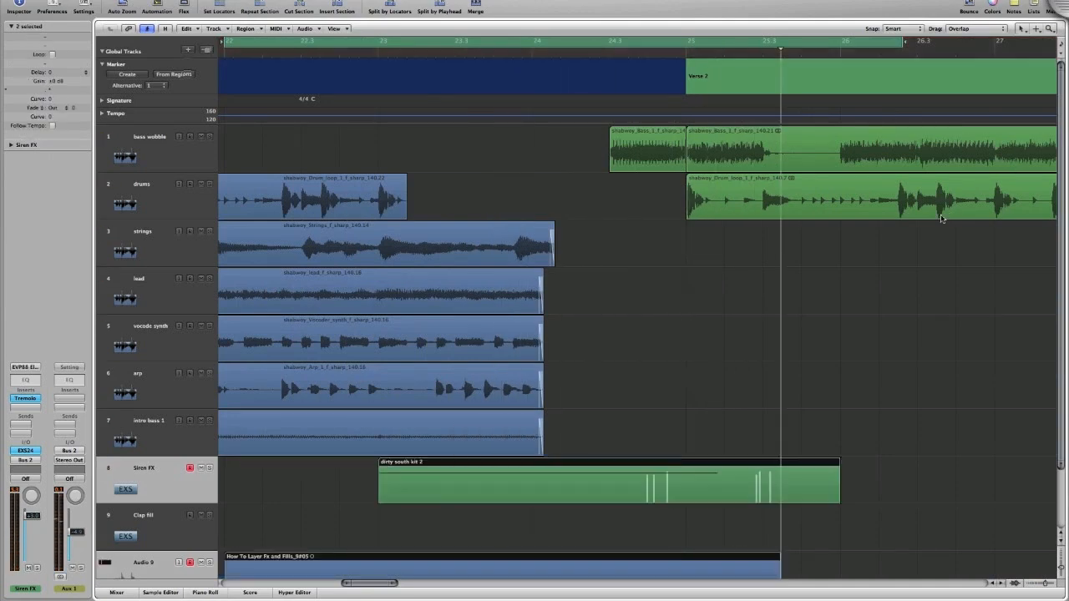
# Step: Deselect the recorded regions and play back the cycled transition with the new siren effect
pyautogui.keyDown('ctrl'); pyautogui.keyDown('alt'); pyautogui.click(624, 408); pyautogui.keyUp('alt'); pyautogui.keyUp('ctrl')
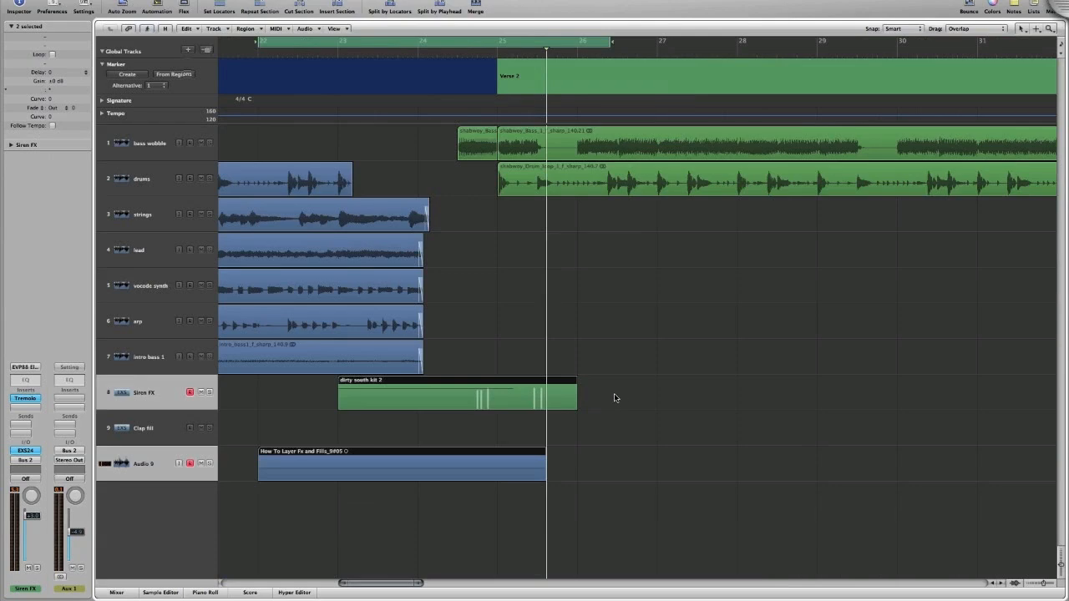
pyautogui.click(587, 363)
pyautogui.press('space')
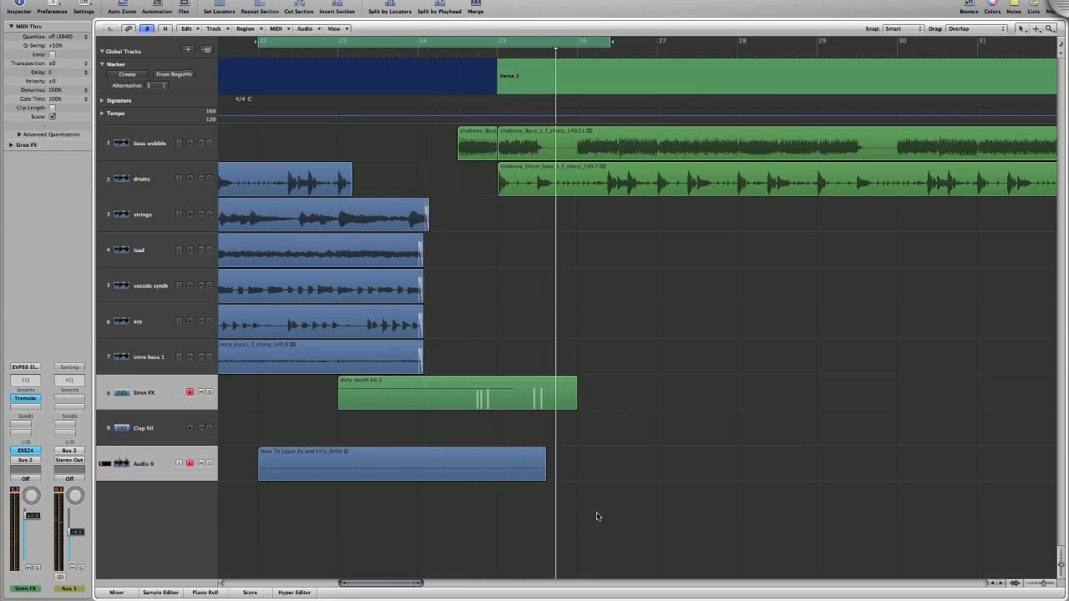
# Step: Examine the notes of the Clap fill region before Verse 1 in the Piano Roll
pyautogui.keyDown('ctrl'); pyautogui.keyDown('alt'); pyautogui.click(576, 489); pyautogui.keyUp('alt'); pyautogui.keyUp('ctrl')
pyautogui.keyDown('ctrl'); pyautogui.keyDown('alt'); pyautogui.click(635, 376); pyautogui.keyUp('alt'); pyautogui.keyUp('ctrl')
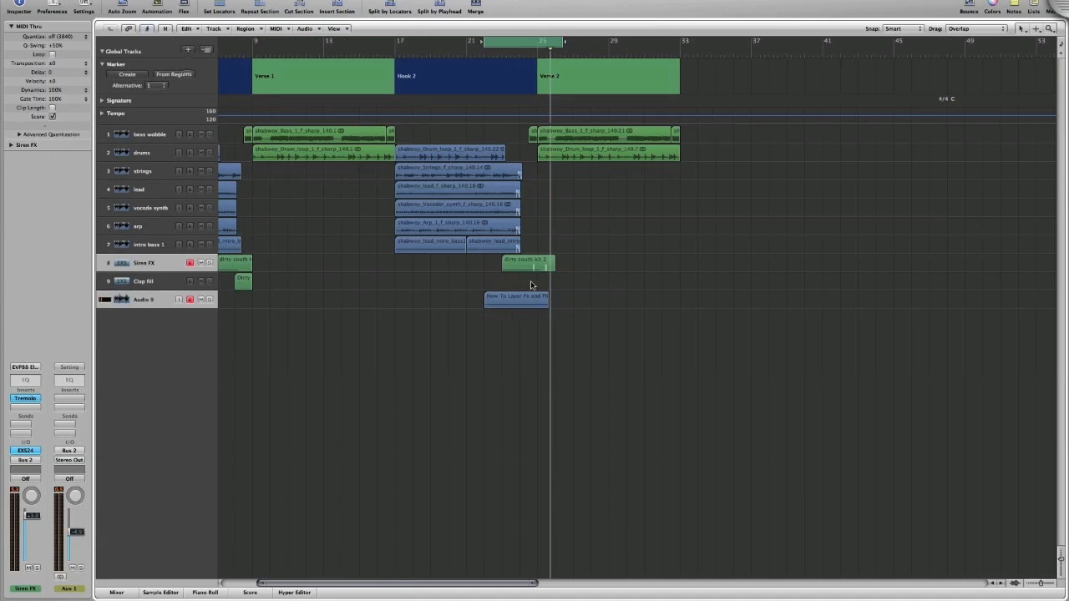
pyautogui.click(241, 281)
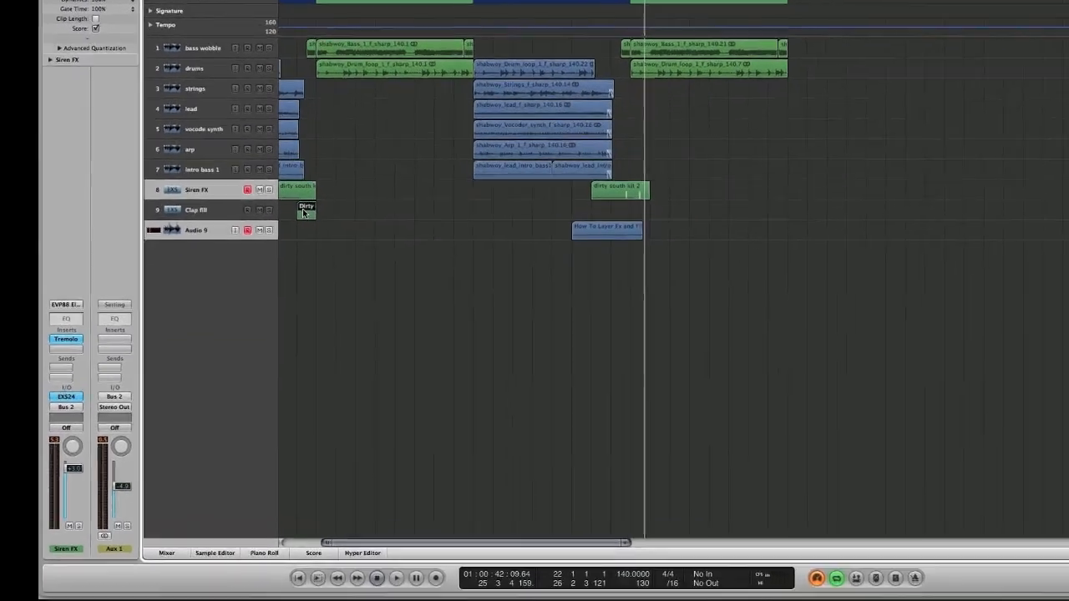
pyautogui.press('p')
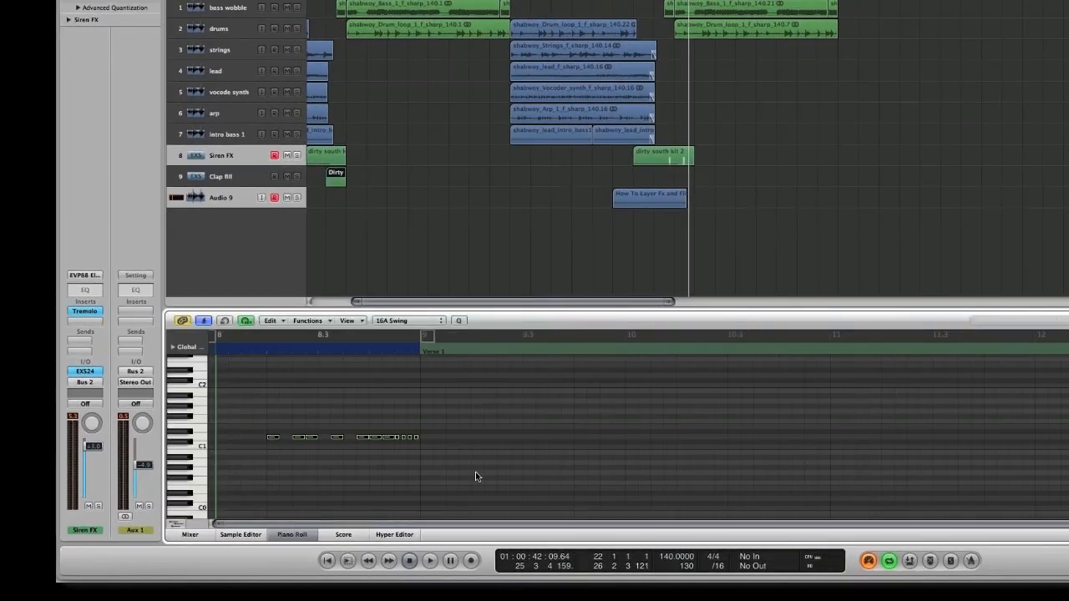
pyautogui.click(201, 441)
# Step: Copy the Clap fill region to bar 24, just before Verse 2, and play back the layered transition
pyautogui.moveTo(342, 177); pyautogui.dragTo(564, 192)
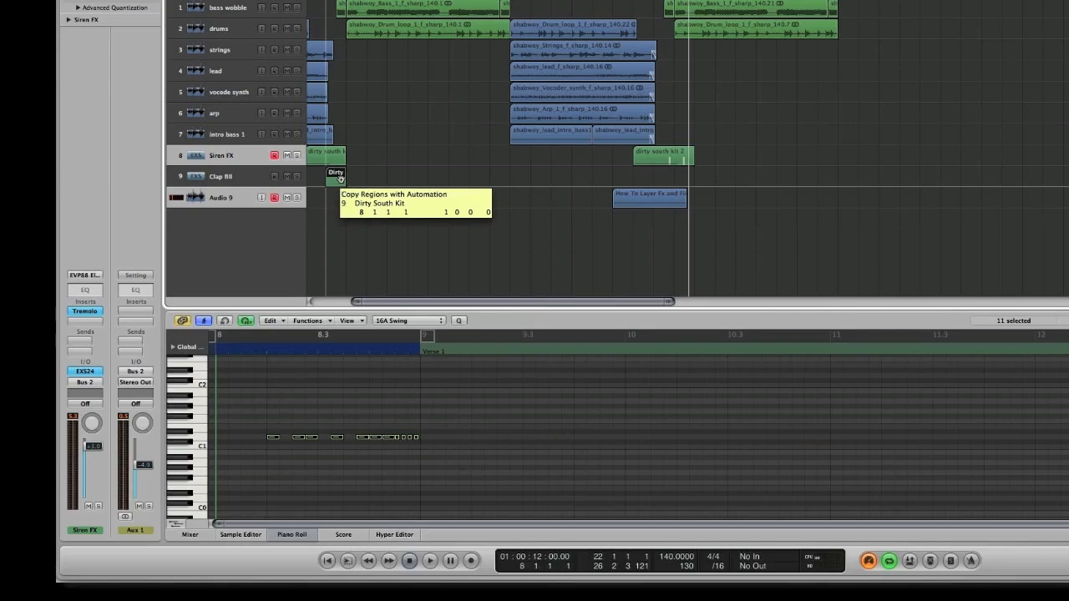
pyautogui.moveTo(587, 233); pyautogui.dragTo(698, 219)
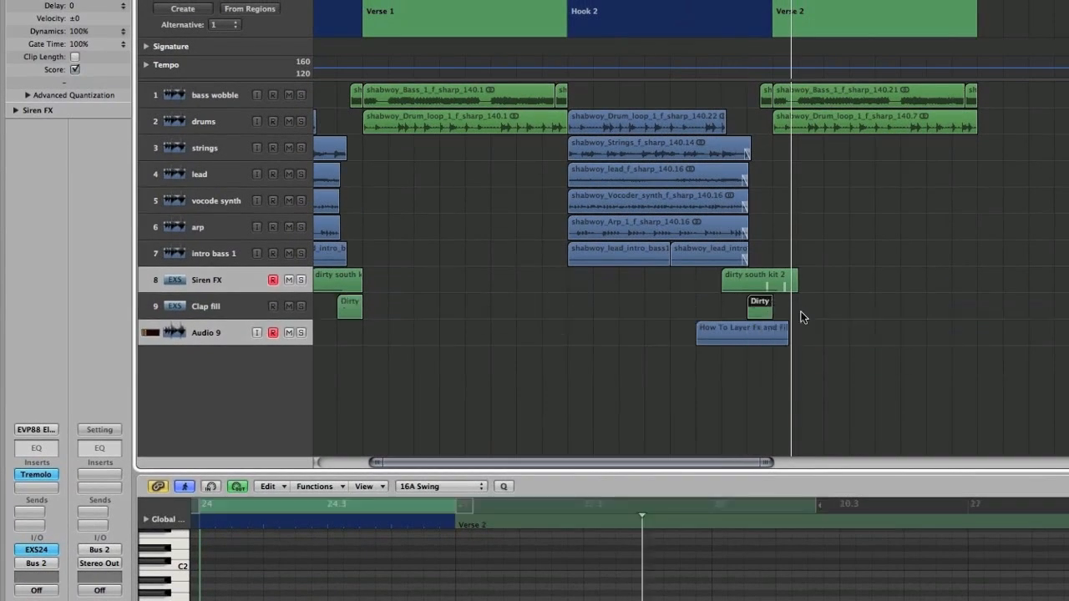
pyautogui.press('space')
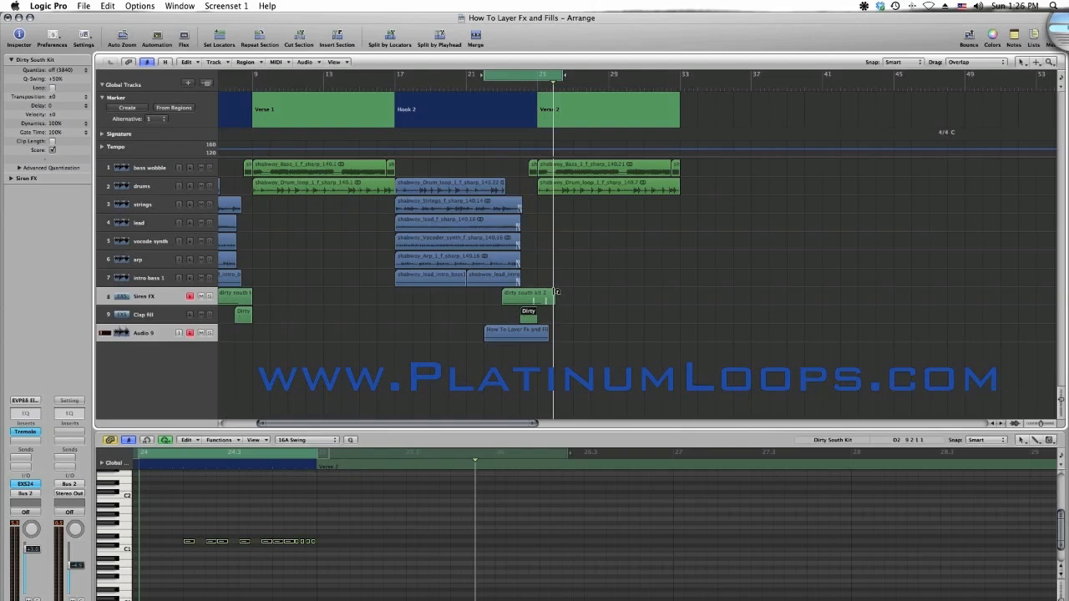
pyautogui.press('space')
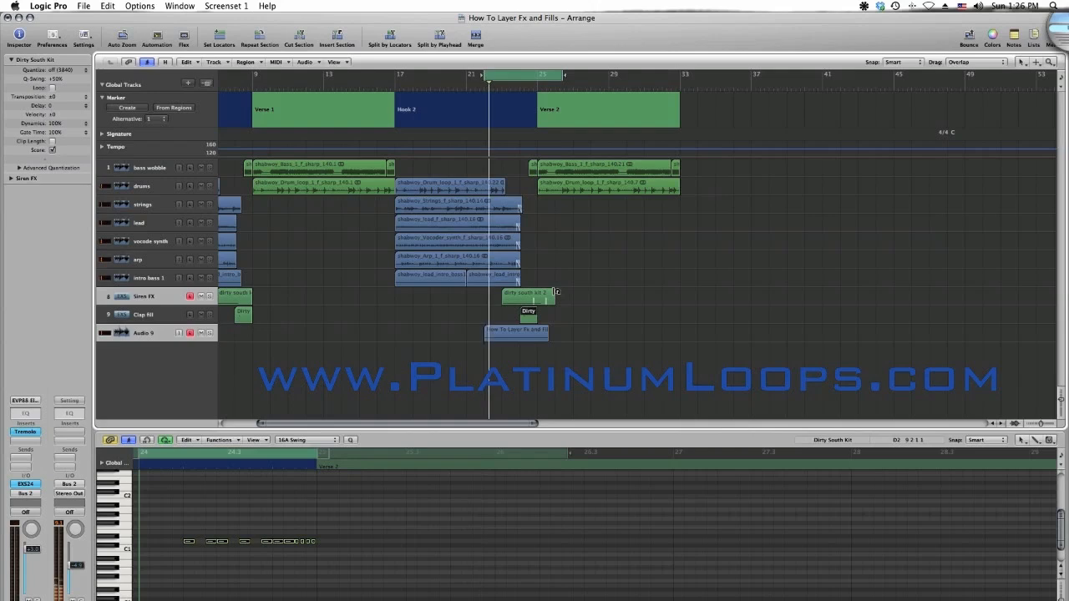